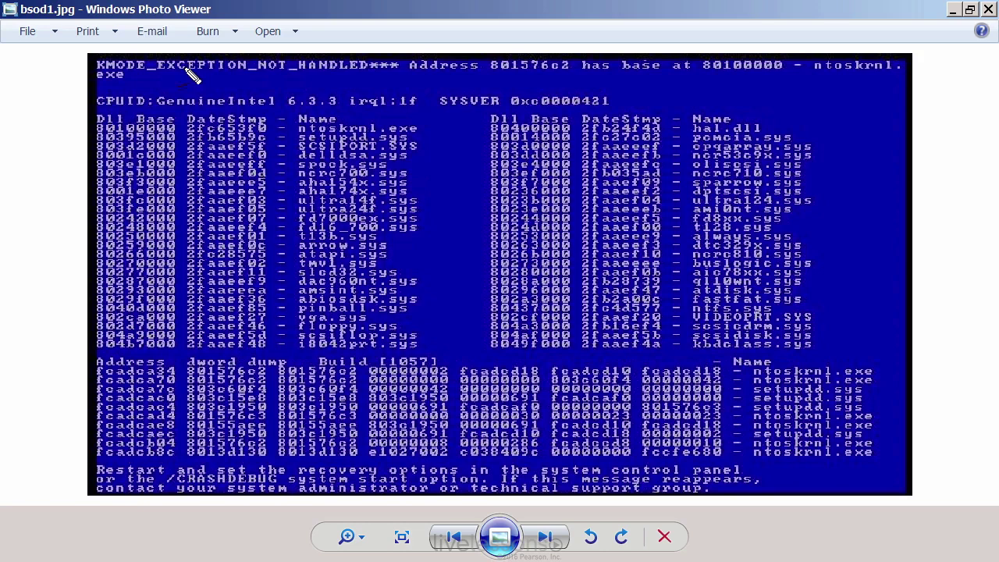
Underline KMODE_EXCEPTION_NOT_HANDLED in red, draw arrows down both driver lists, and underline kbdclass.sys
left_click_drag(157, 78, 370, 79)
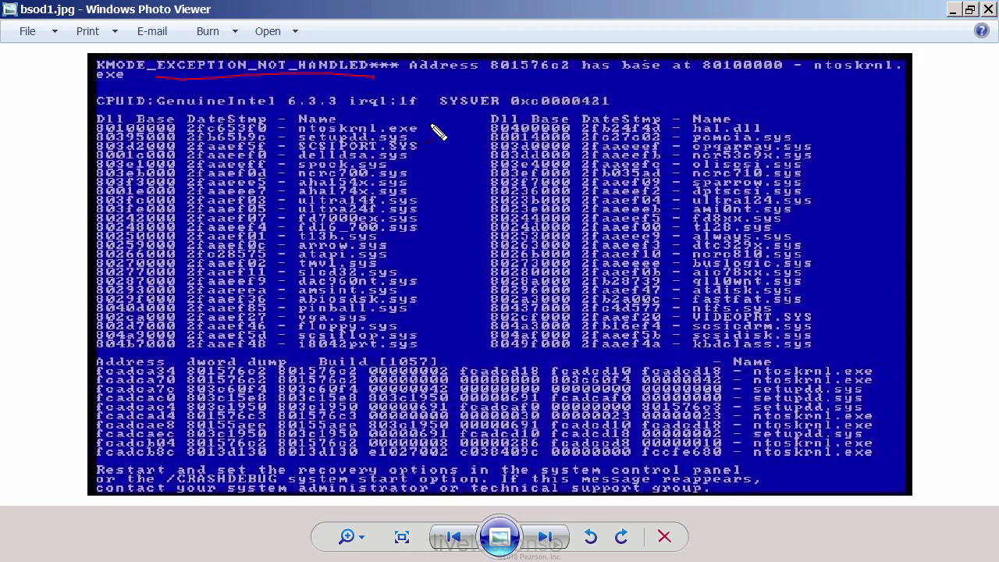
mouse_move(430, 123)
left_mouse_down()
mouse_move(435, 348)
mouse_move(451, 332)
left_mouse_up()
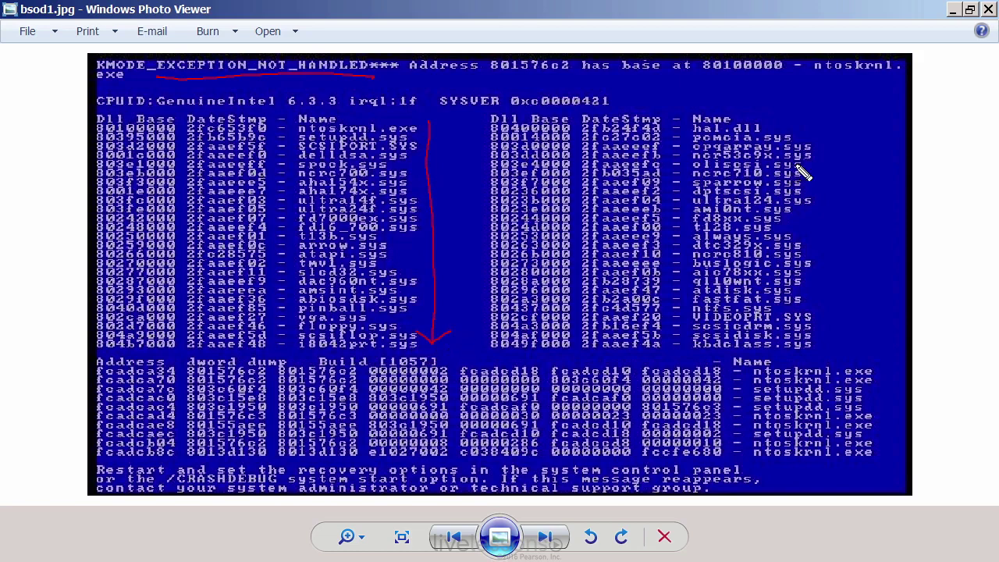
mouse_move(821, 117)
left_mouse_down()
mouse_move(841, 351)
mouse_move(856, 329)
left_mouse_up()
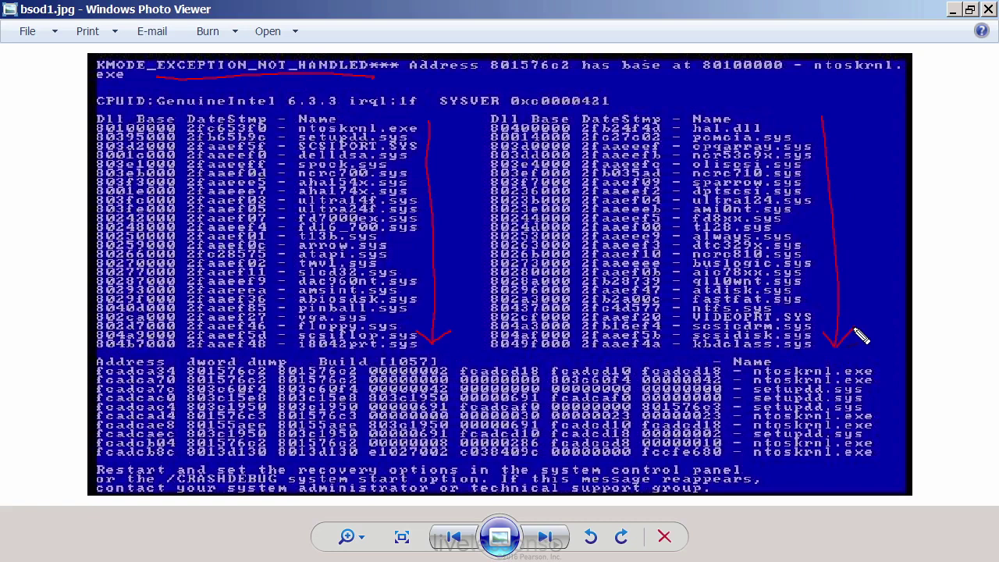
left_click_drag(689, 356, 817, 349)
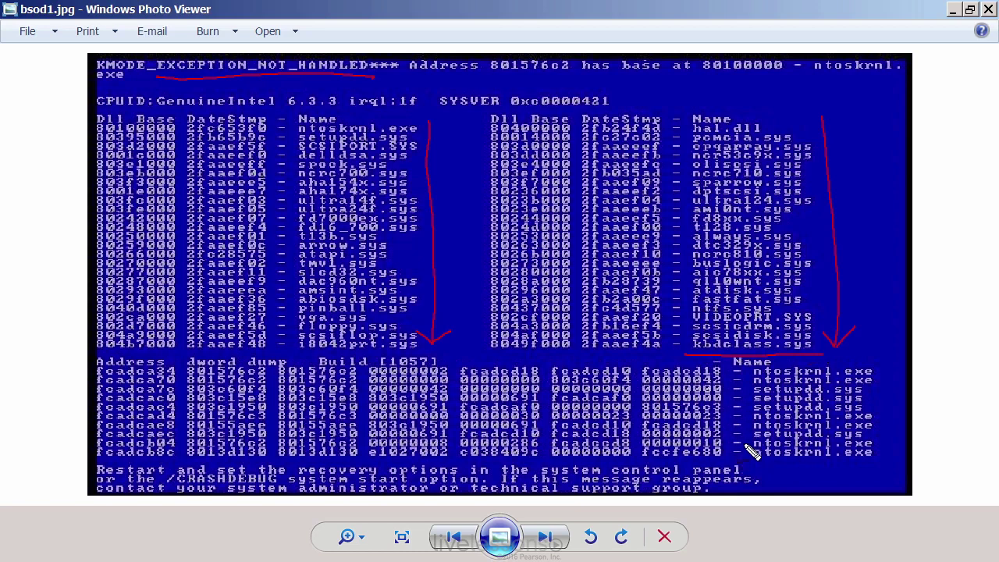
Draw red ellipses around the last ntoskrnl.exe rows and the Address/dword dump heading
mouse_move(742, 439)
left_mouse_down()
mouse_move(810, 435)
mouse_move(848, 477)
mouse_move(778, 417)
left_mouse_up()
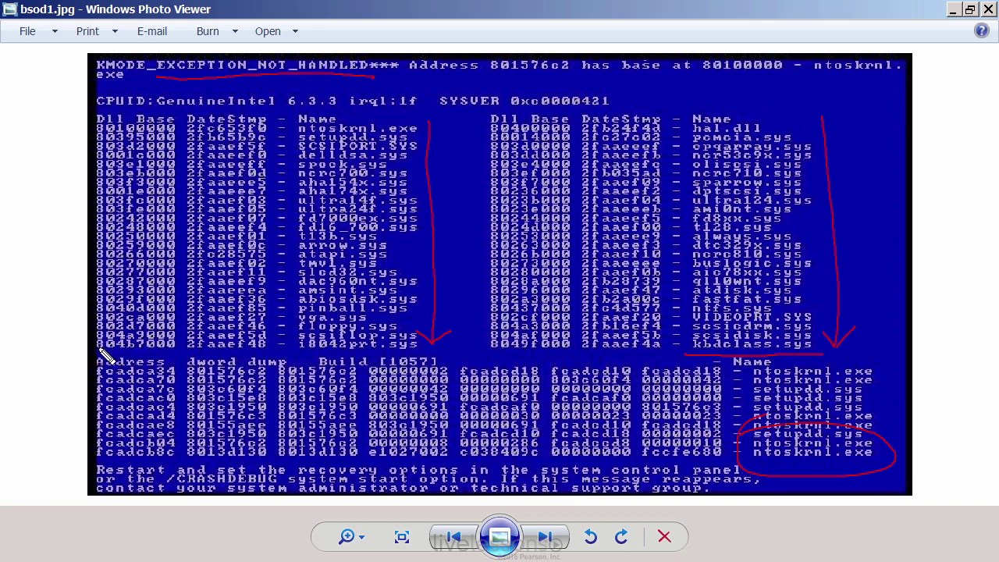
mouse_move(97, 345)
left_mouse_down()
mouse_move(243, 318)
mouse_move(117, 406)
mouse_move(178, 318)
left_mouse_up()
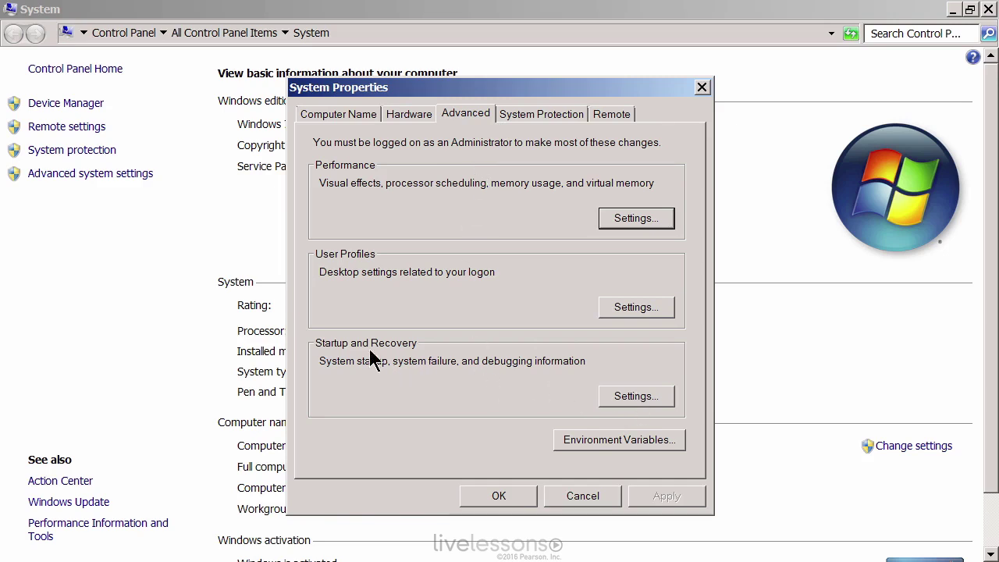
left_click(636, 398)
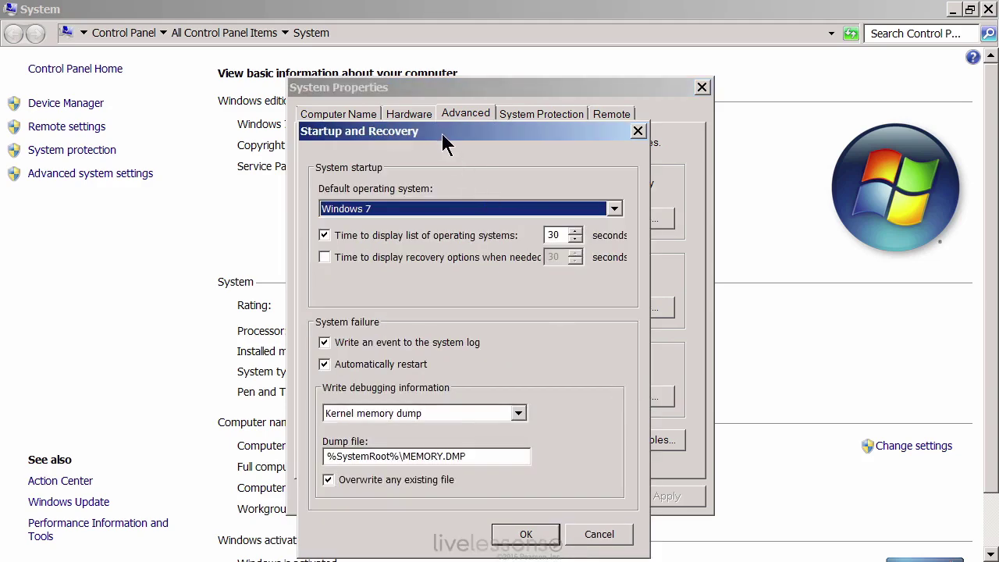
left_click_drag(442, 133, 499, 100)
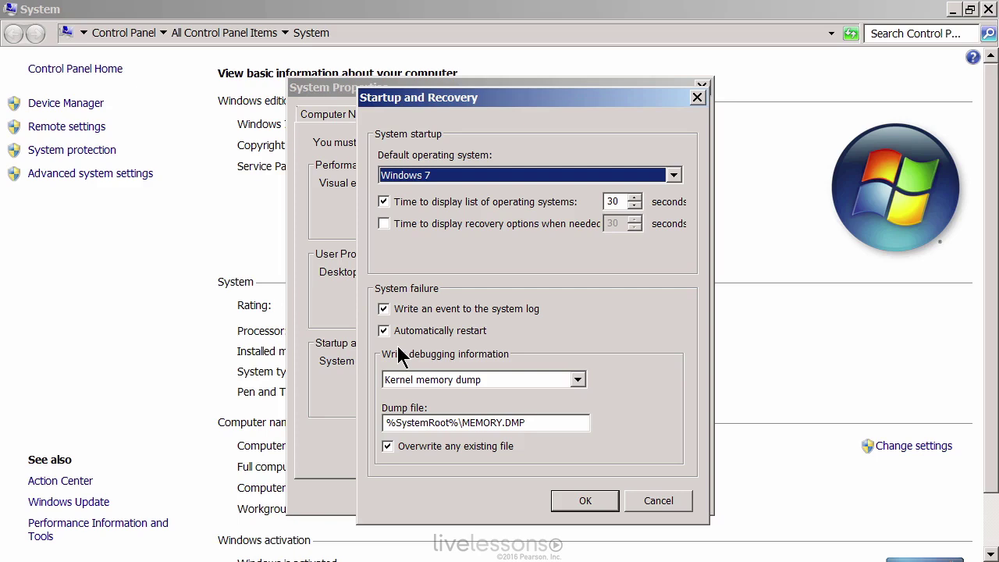
Select MEMORY.DMP in the Dump file path box
left_click(538, 423)
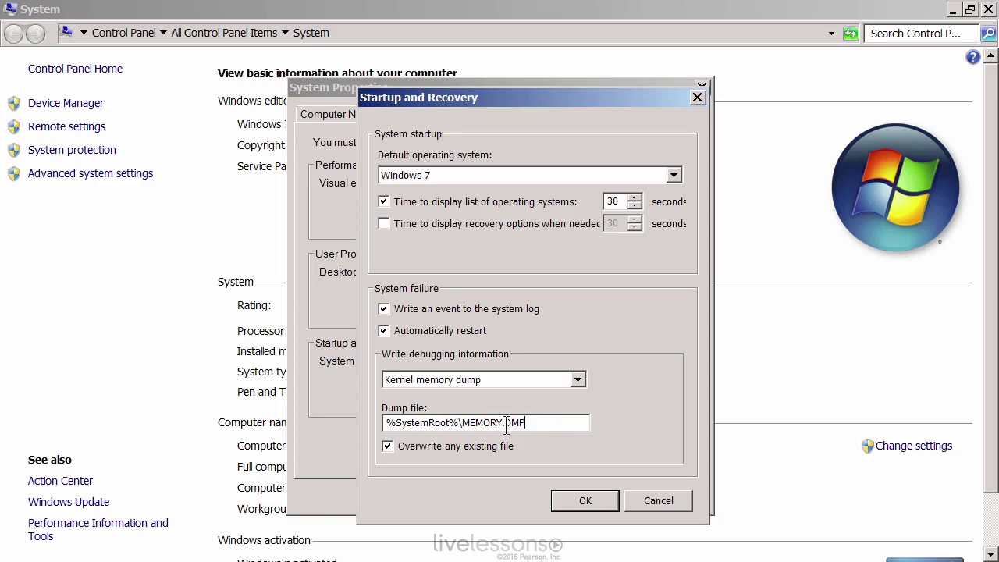
left_click_drag(526, 423, 462, 423)
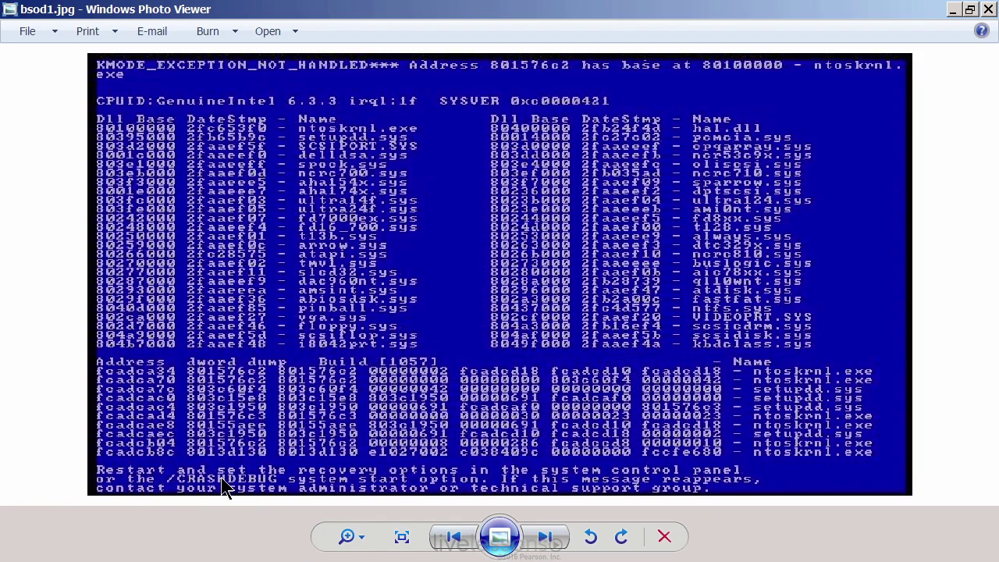
Bring up bsod2.png zoomed in and draw red arrows at the dump and Name column
key("Right")
scroll(222, 487, "up", 2)
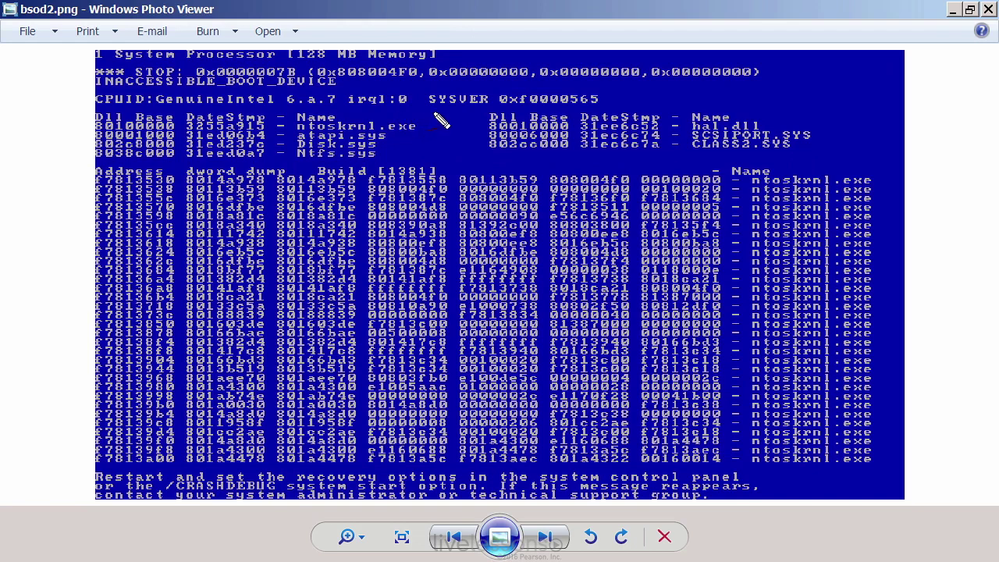
mouse_move(434, 114)
left_mouse_down()
mouse_move(432, 151)
mouse_move(420, 144)
mouse_move(431, 151)
mouse_move(454, 137)
left_mouse_up()
mouse_move(833, 108)
left_mouse_down()
mouse_move(831, 155)
mouse_move(849, 165)
mouse_move(886, 137)
left_mouse_up()
Circle the bottom ntoskrnl.exe rows, underline INACCESSIBLE_BOOT_DEVICE, and strike through SCSIPORT.SYS in red
mouse_move(734, 439)
left_mouse_down()
mouse_move(877, 425)
mouse_move(737, 392)
left_mouse_up()
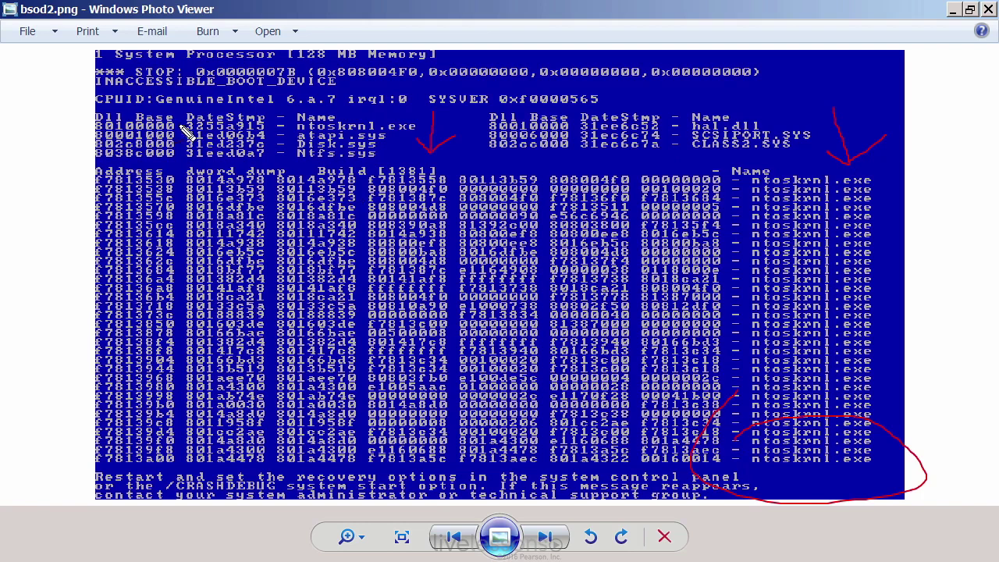
left_click_drag(96, 93, 344, 96)
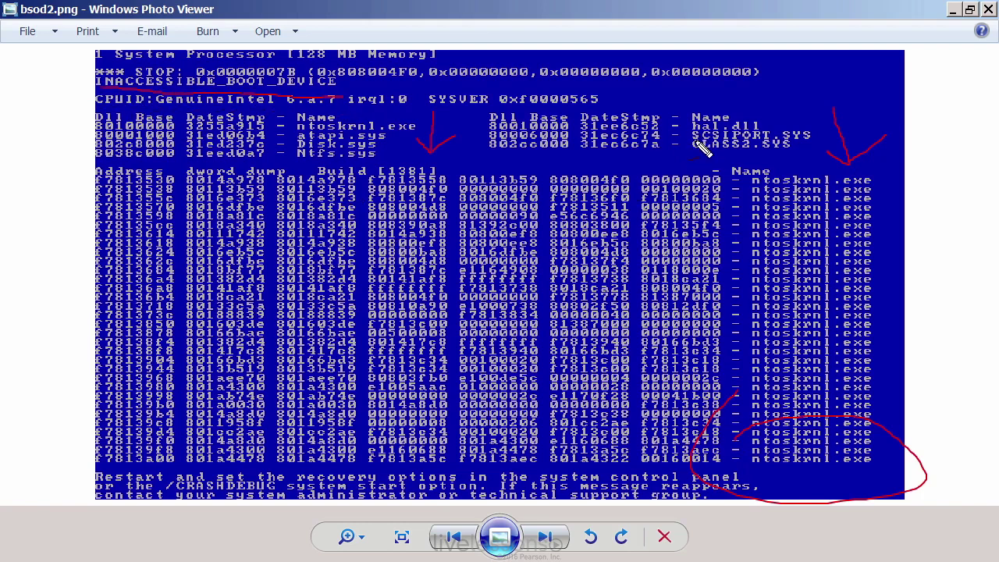
left_click_drag(690, 141, 790, 142)
On bsod3.png, draw red arrows down both driver lists, circle srv.sys, then circle and underline ntoskrnl.exe lines
key("Right")
key("Right")
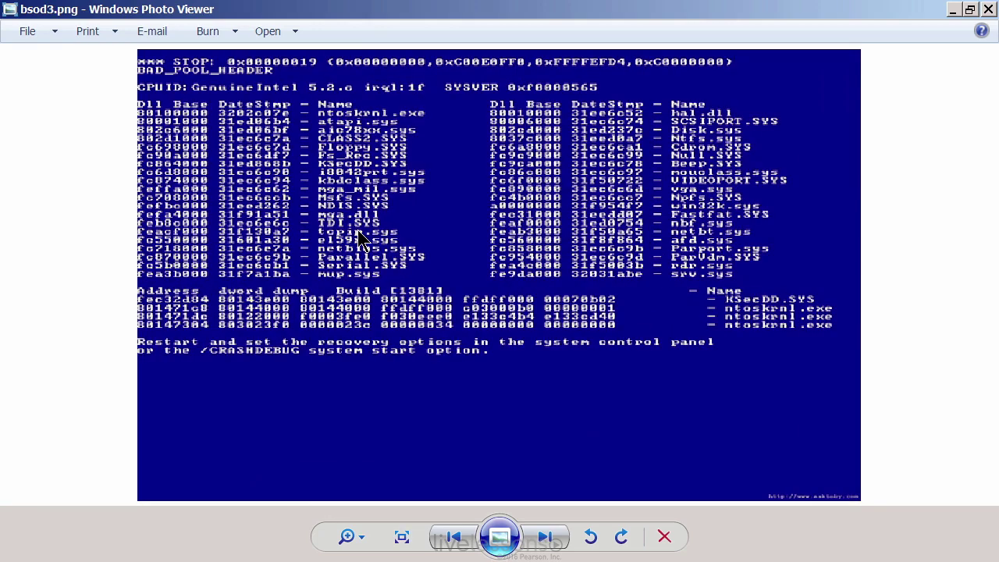
left_click_drag(433, 103, 445, 272)
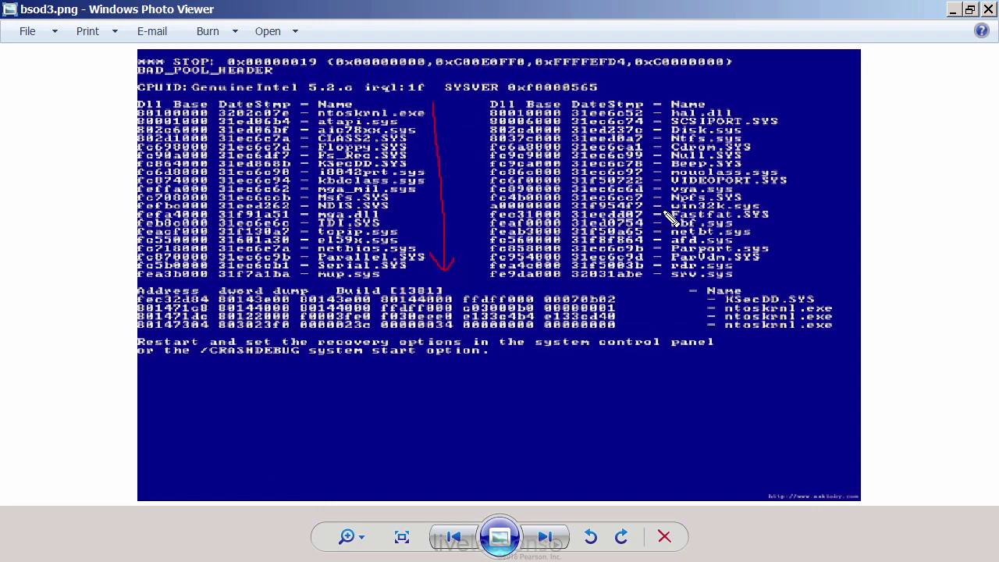
mouse_move(789, 103)
left_mouse_down()
mouse_move(808, 281)
mouse_move(788, 265)
mouse_move(809, 280)
mouse_move(821, 265)
left_mouse_up()
mouse_move(665, 260)
left_mouse_down()
mouse_move(752, 291)
mouse_move(662, 252)
mouse_move(690, 257)
left_mouse_up()
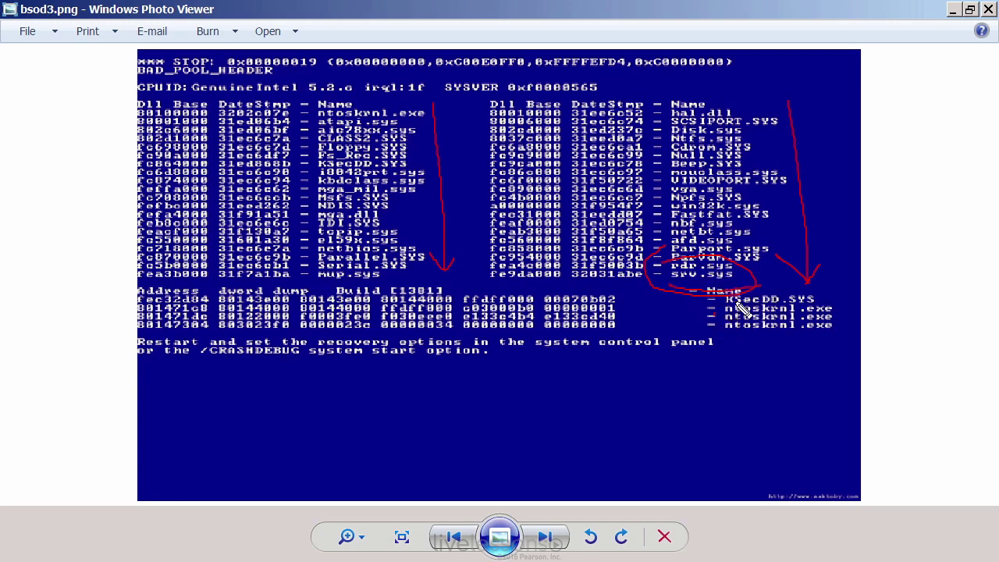
left_click_drag(743, 309, 624, 347)
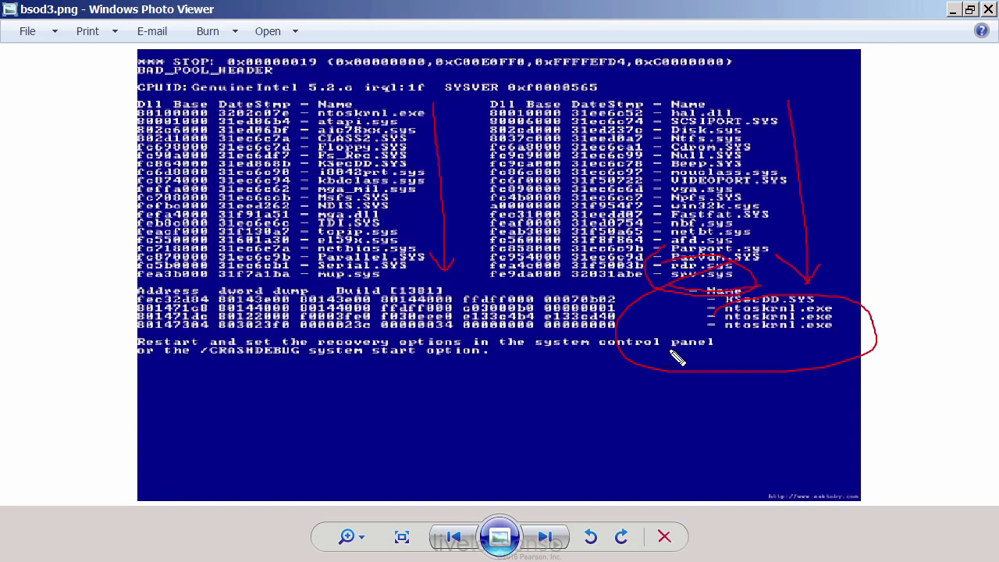
left_click_drag(702, 344, 838, 344)
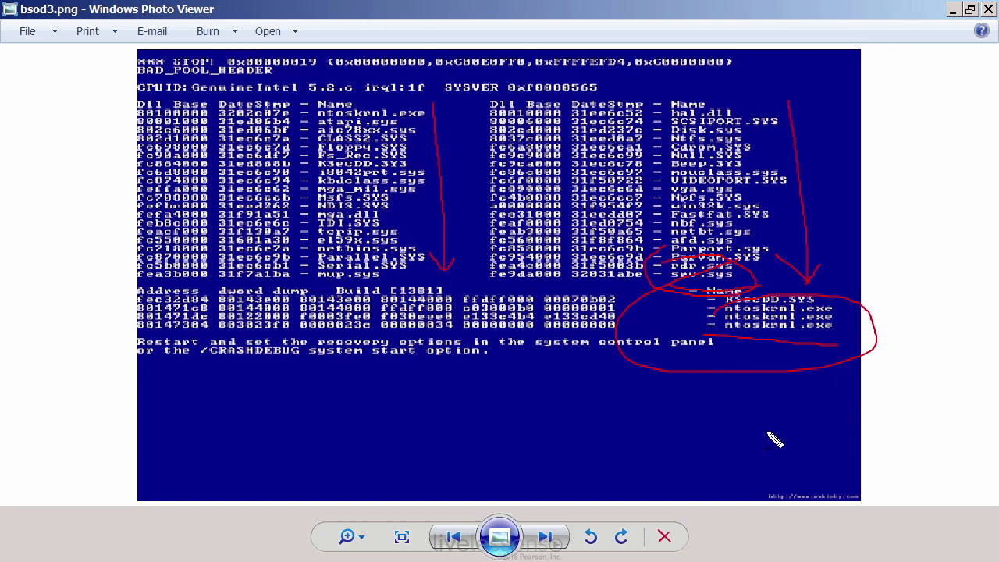
Clear the earlier ink from bsod3.png and underline srv.sys in red
key("Escape")
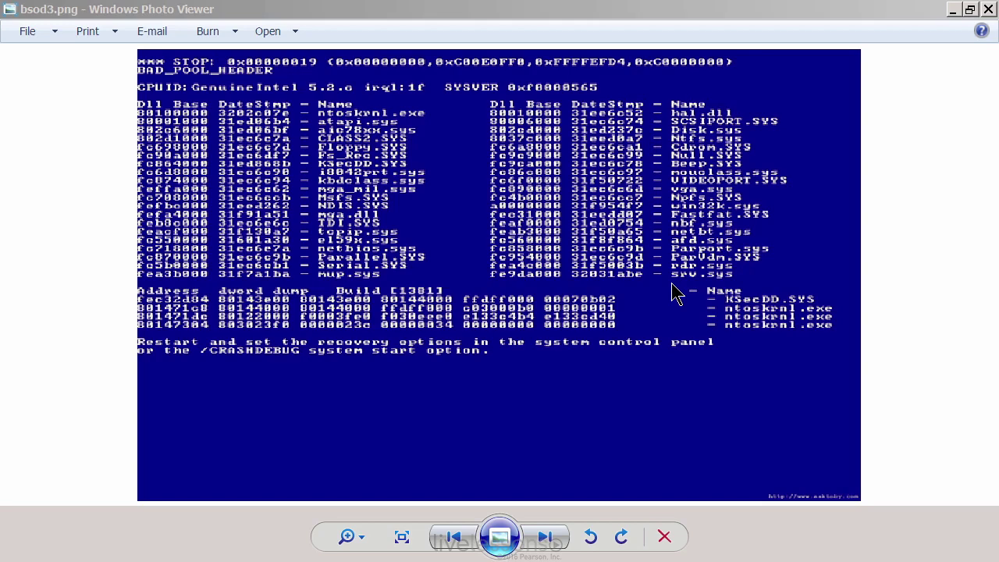
left_click_drag(670, 284, 747, 285)
Handwrite an underlined red IRQ note below the stop text and draw ovals around both driver-name columns
left_click_drag(192, 395, 273, 397)
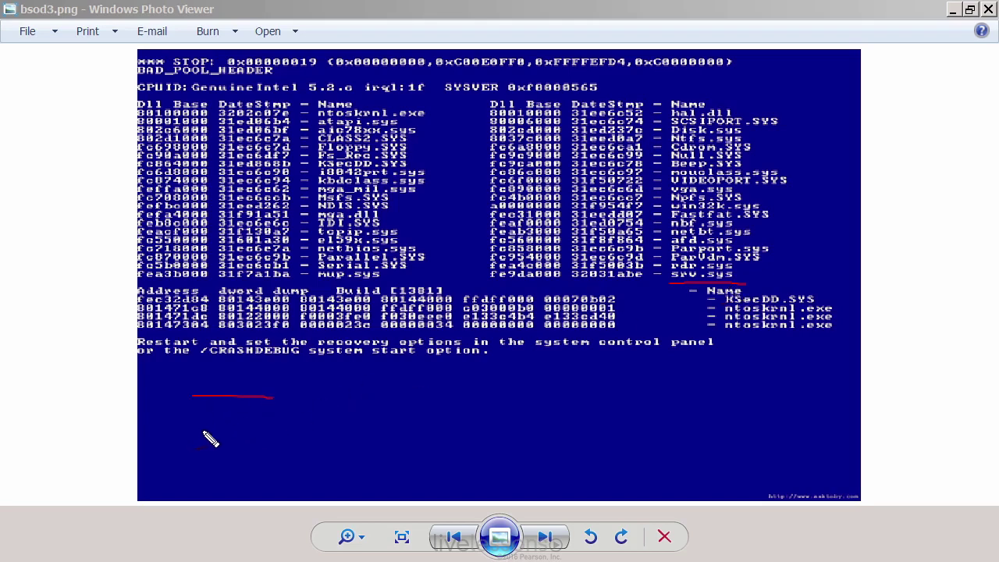
left_click_drag(203, 432, 312, 441)
left_click_drag(237, 398, 238, 426)
left_click_drag(326, 404, 336, 454)
left_click_drag(327, 400, 397, 451)
left_click_drag(427, 398, 449, 441)
left_click_drag(446, 441, 482, 468)
left_click_drag(214, 462, 561, 484)
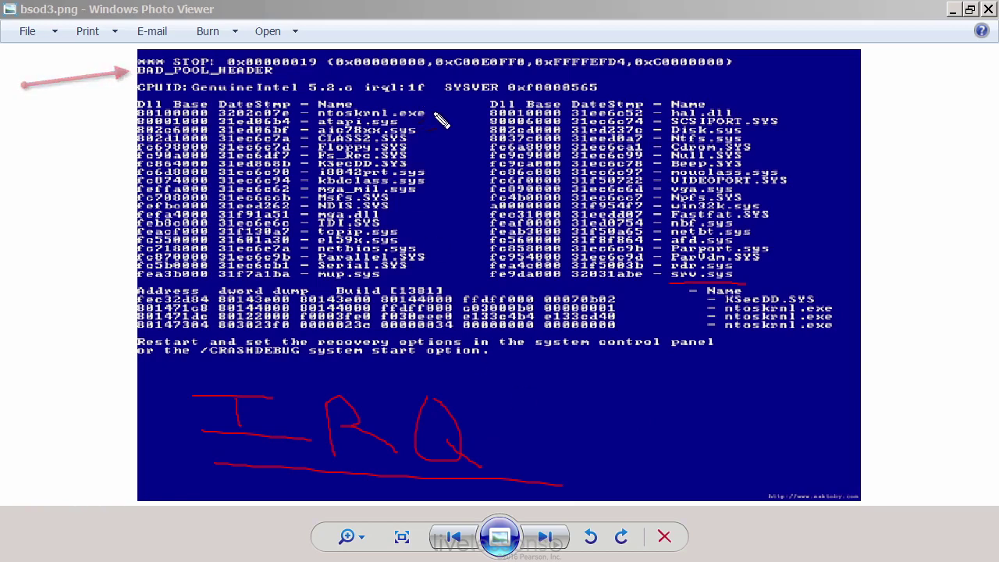
left_click_drag(296, 113, 411, 32)
mouse_move(614, 106)
left_mouse_down()
mouse_move(566, 187)
mouse_move(705, 210)
mouse_move(671, 101)
left_mouse_up()
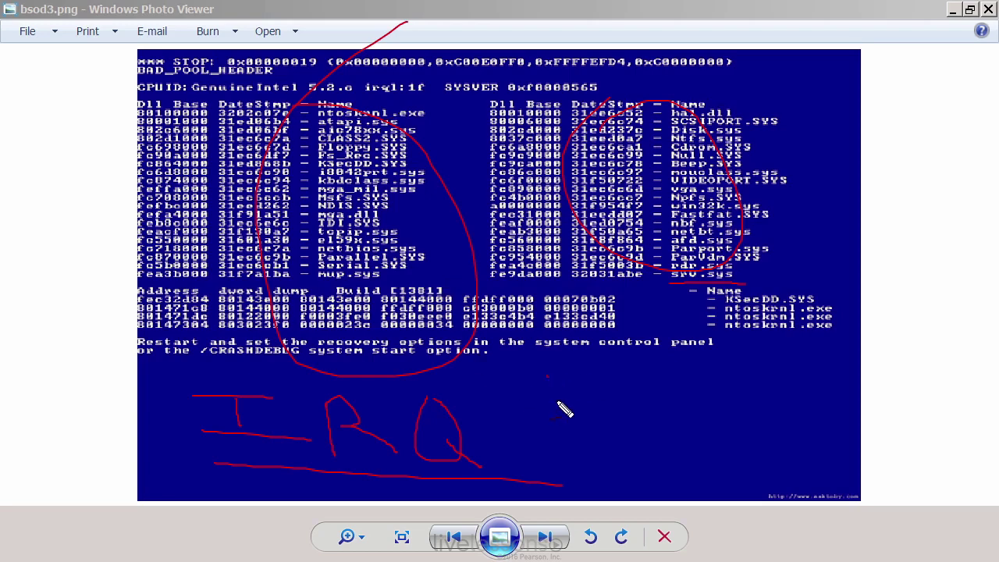
Write an underlined red BiG fouR note listing MOBO, CPU, RAM, VIDEO, and extend the srv.sys line
mouse_move(559, 404)
left_mouse_down()
mouse_move(546, 365)
mouse_move(559, 401)
mouse_move(598, 375)
mouse_move(747, 383)
left_mouse_up()
left_click_drag(593, 432, 753, 382)
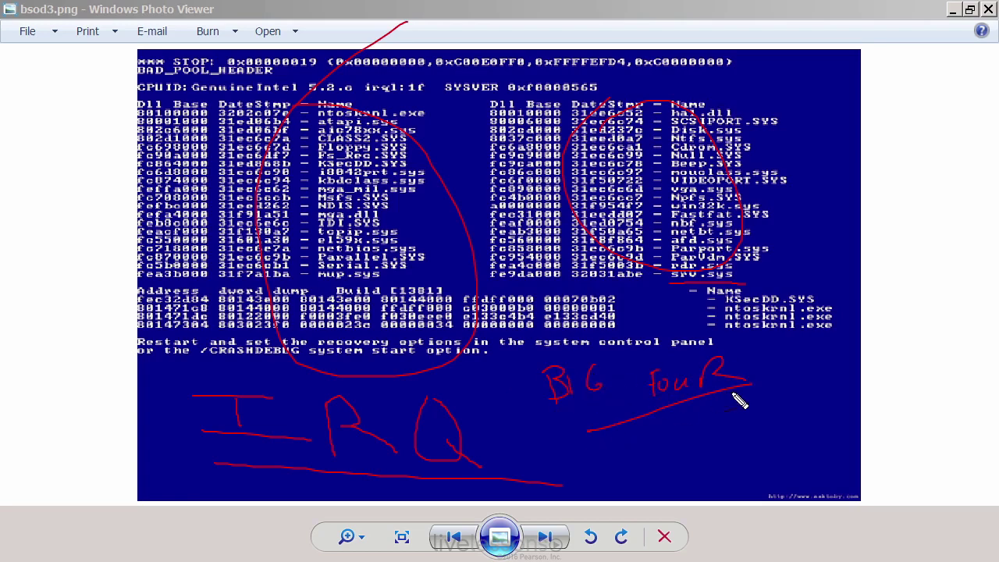
mouse_move(663, 435)
left_mouse_down()
mouse_move(734, 406)
mouse_move(692, 451)
mouse_move(725, 439)
mouse_move(688, 468)
mouse_move(753, 450)
left_mouse_up()
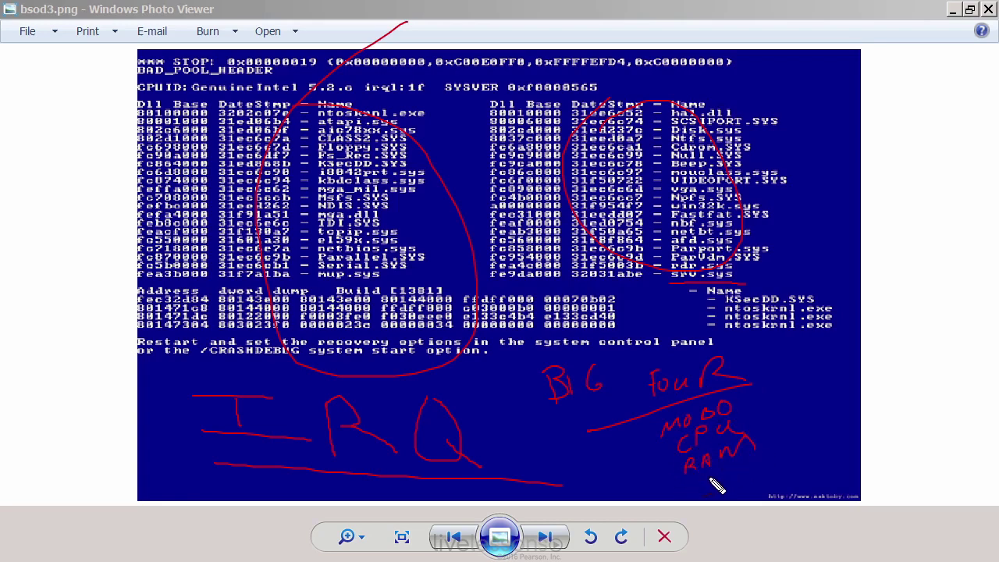
mouse_move(708, 478)
left_mouse_down()
mouse_move(770, 471)
mouse_move(802, 449)
left_mouse_up()
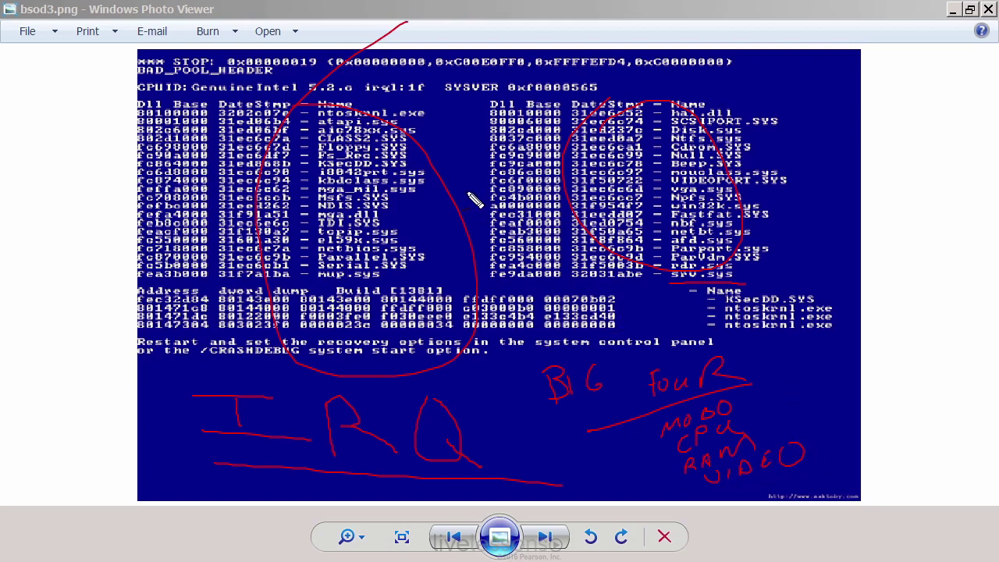
left_click_drag(308, 290, 410, 281)
left_click_drag(646, 294, 796, 283)
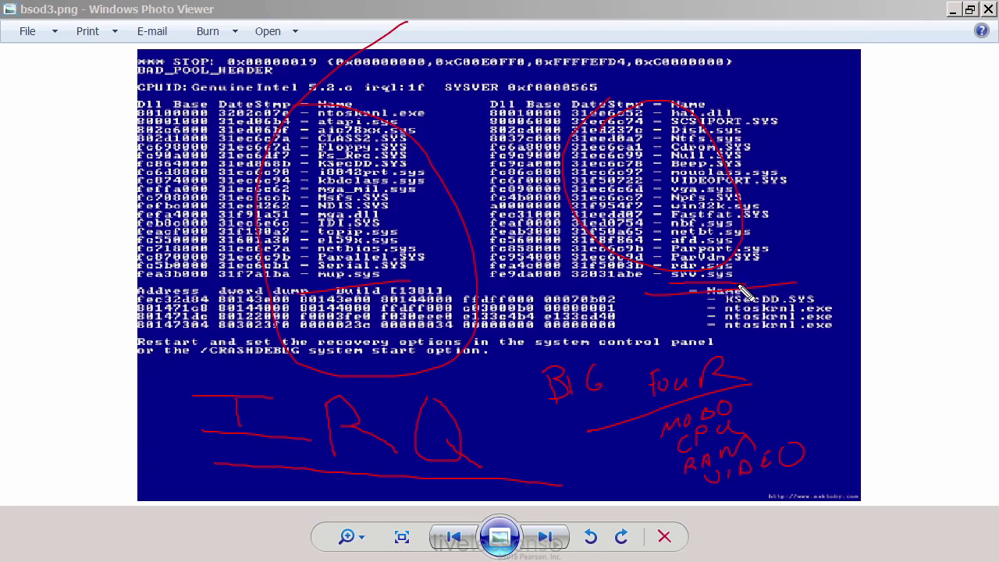